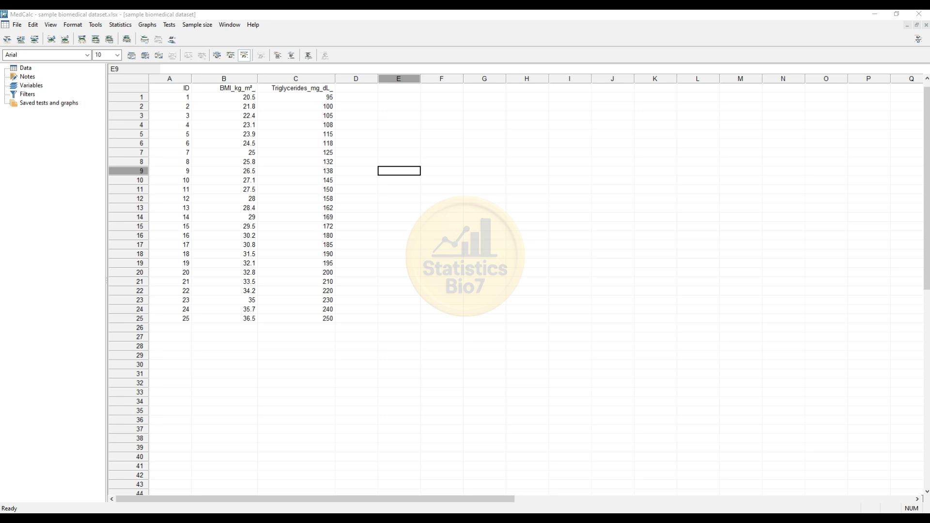
- Start a Regression analysis with Triglycerides_mg_dL_ as Variable Y and BMI_kg_m²_ as Variable X
click(122, 27)
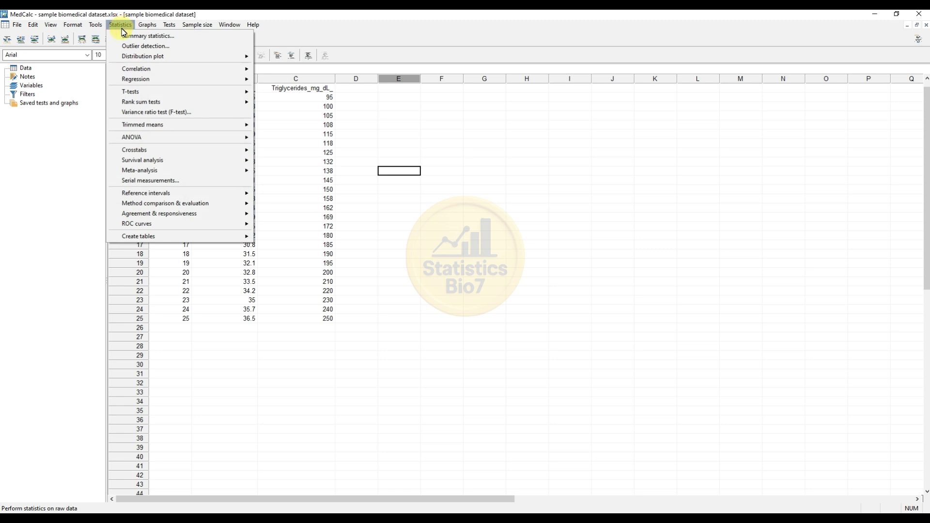
mouse_move(131, 79)
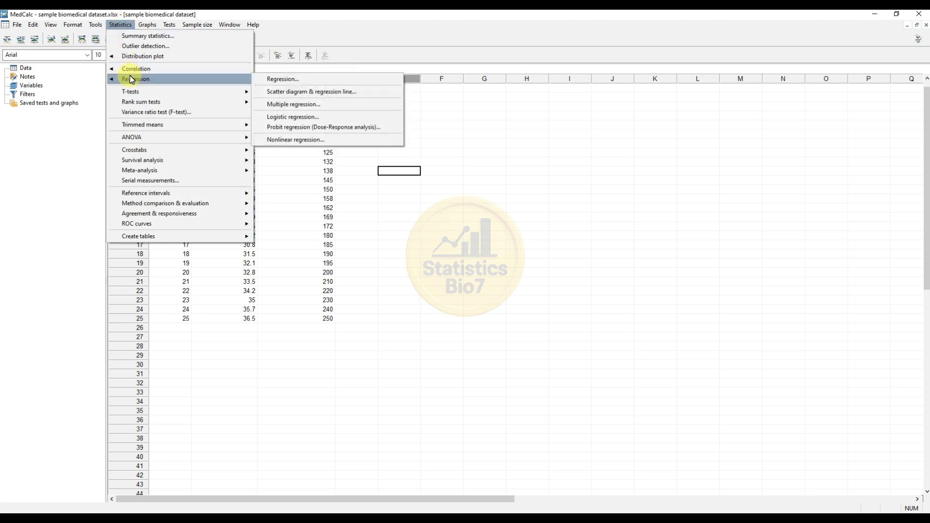
click(283, 83)
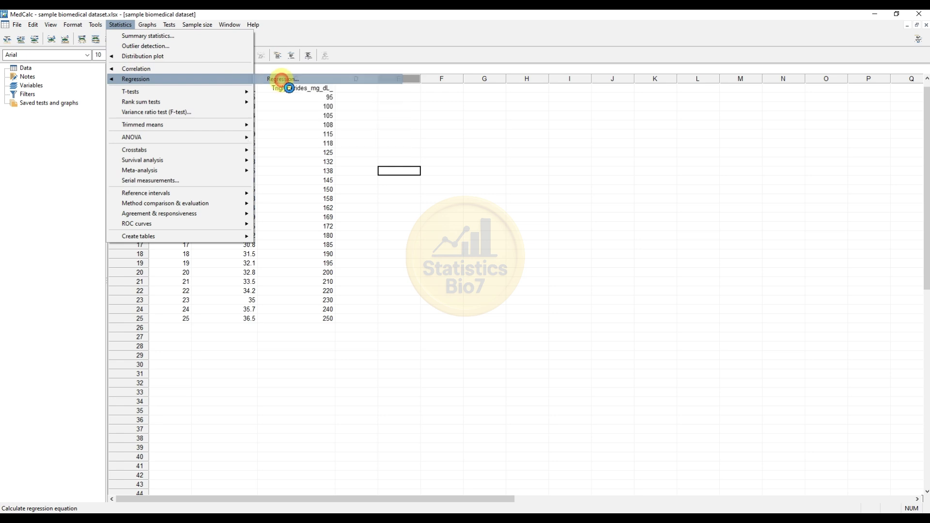
drag(192, 83, 266, 100)
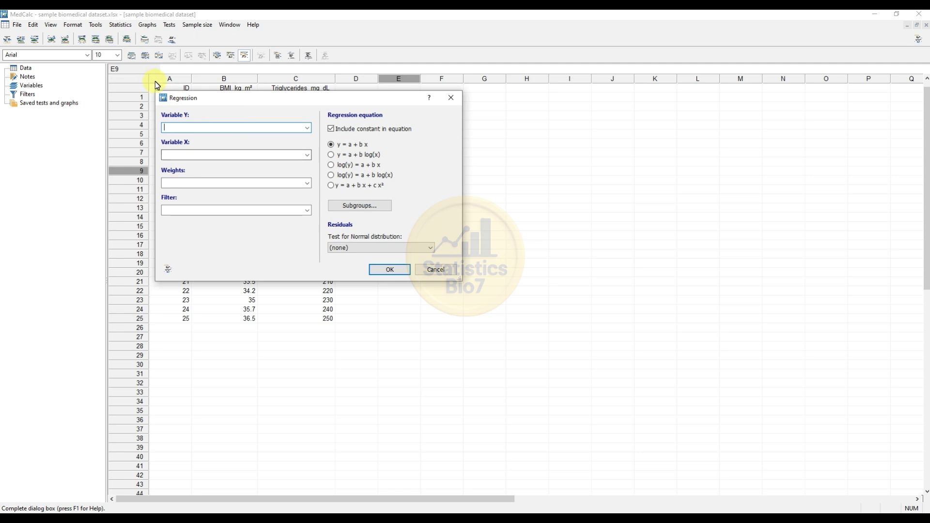
drag(250, 103, 406, 117)
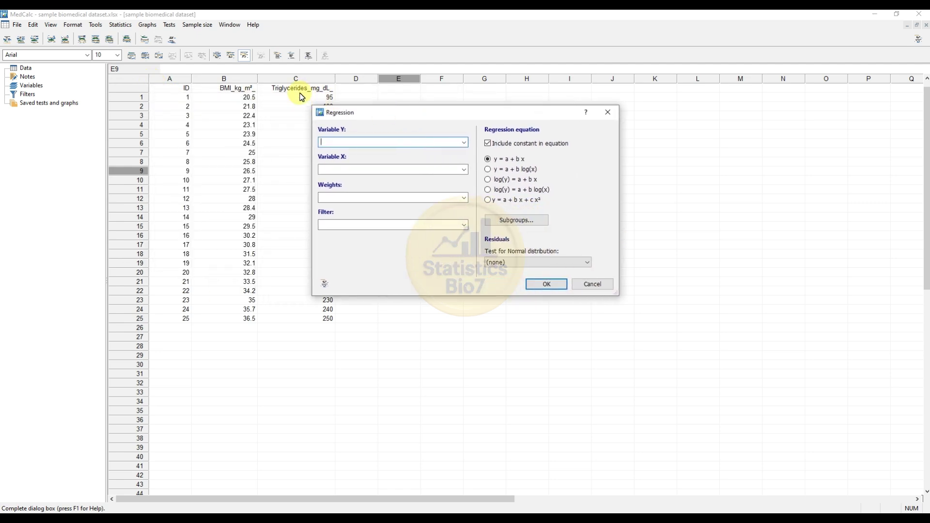
click(464, 143)
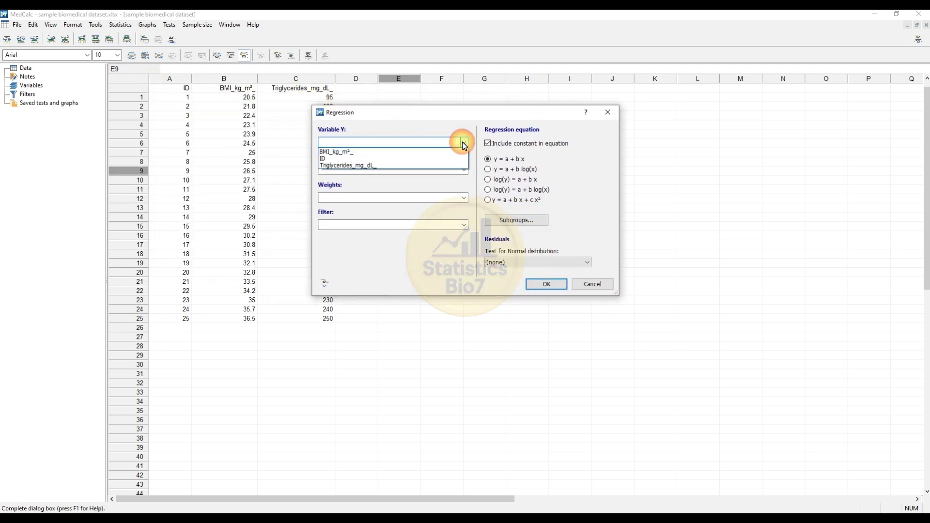
click(388, 165)
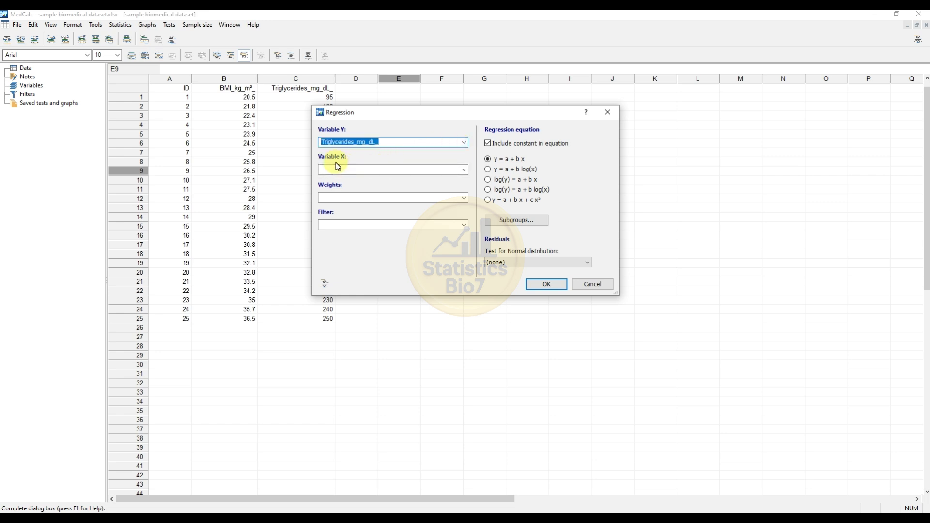
click(466, 170)
click(466, 170)
click(403, 182)
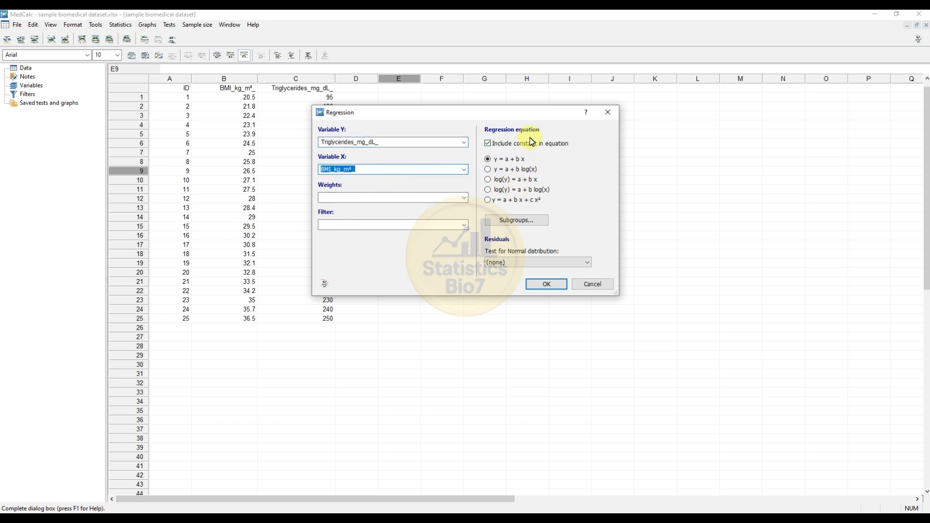
- Run the regression with the equation log(y) = a + b log(x) and the Shapiro-Wilk test for the residuals
click(490, 190)
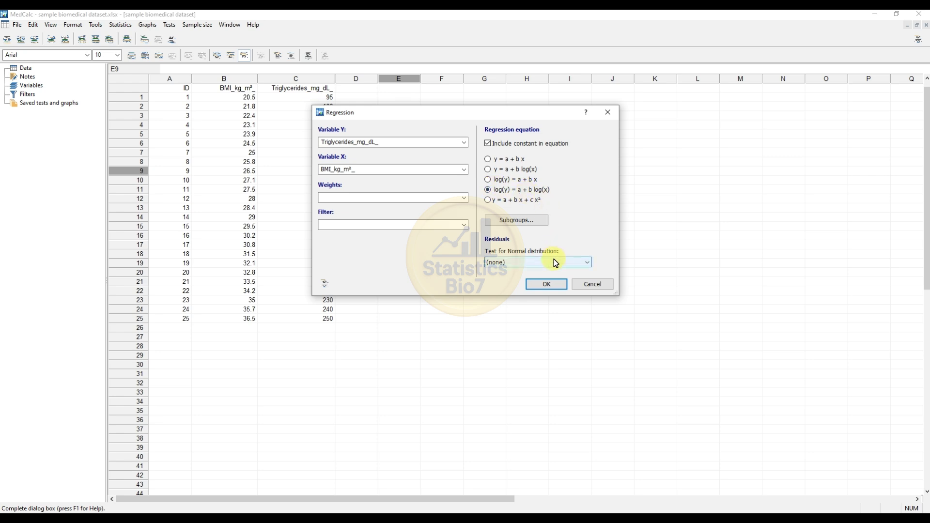
click(587, 263)
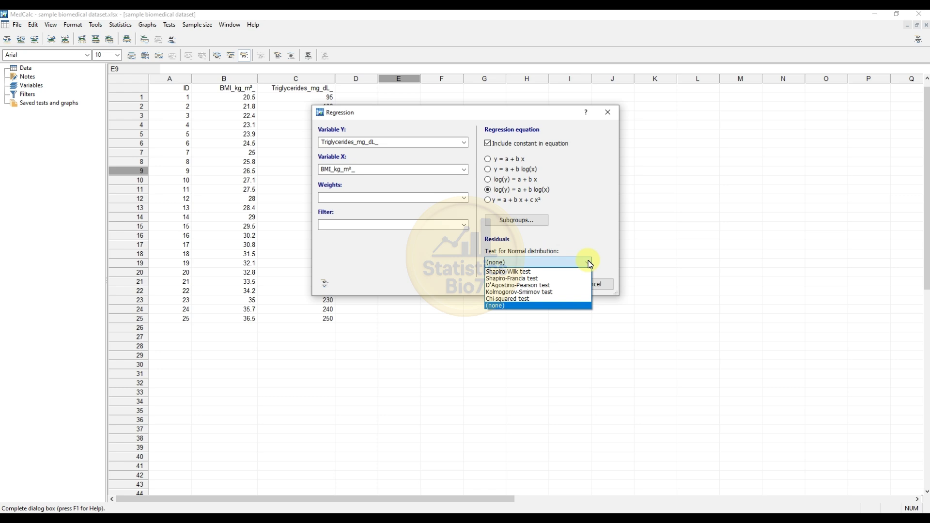
click(541, 273)
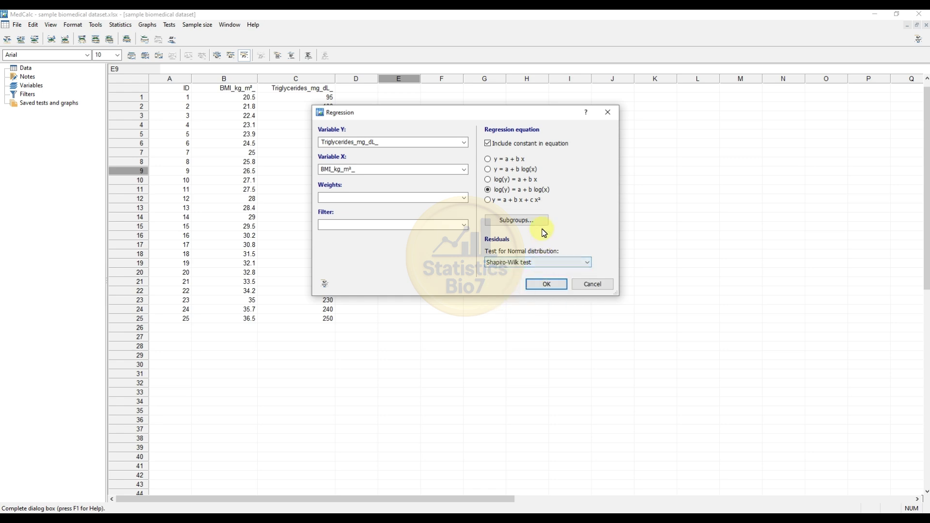
click(547, 284)
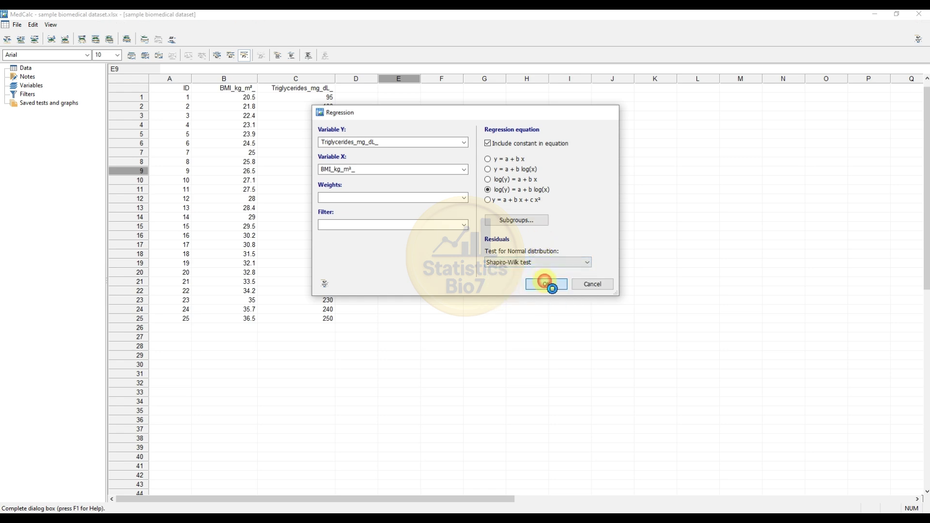
drag(266, 94, 340, 97)
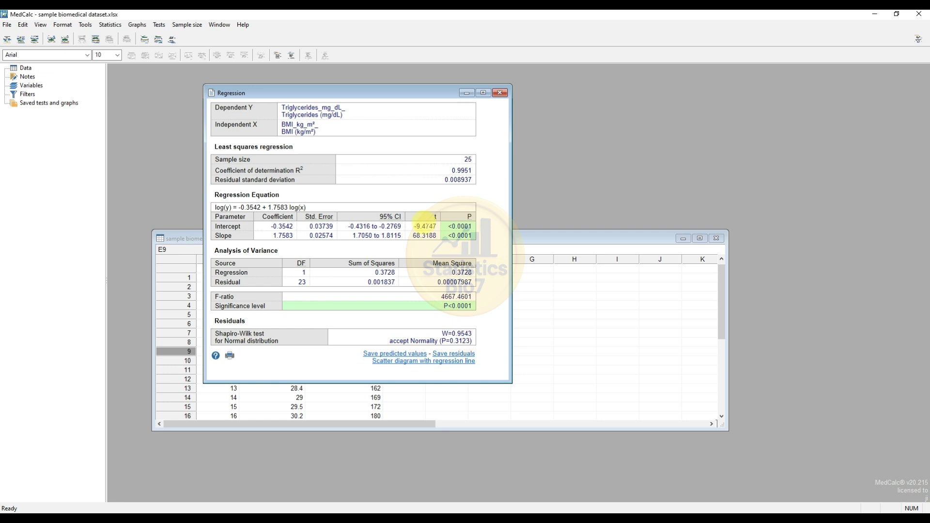
- Create a scatter diagram with regression line from the regression results, including the 95% Confidence option
click(417, 361)
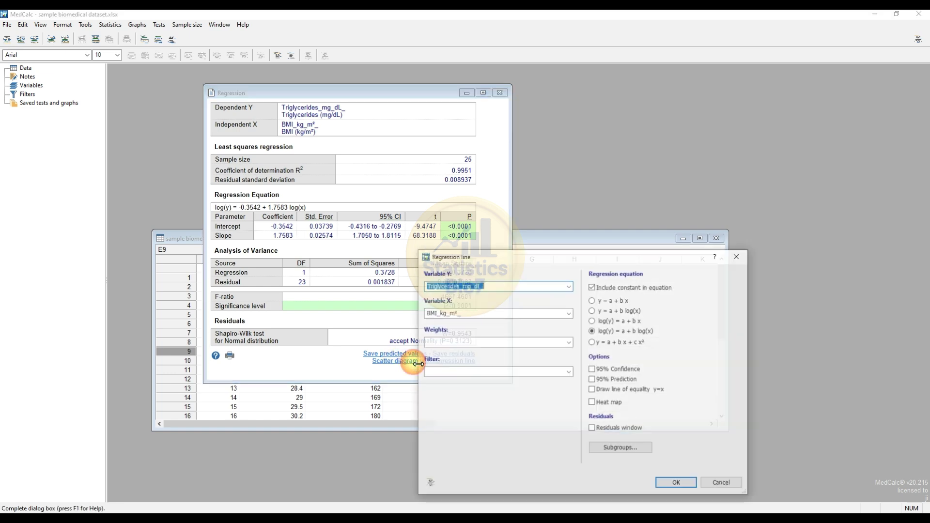
drag(552, 257, 511, 99)
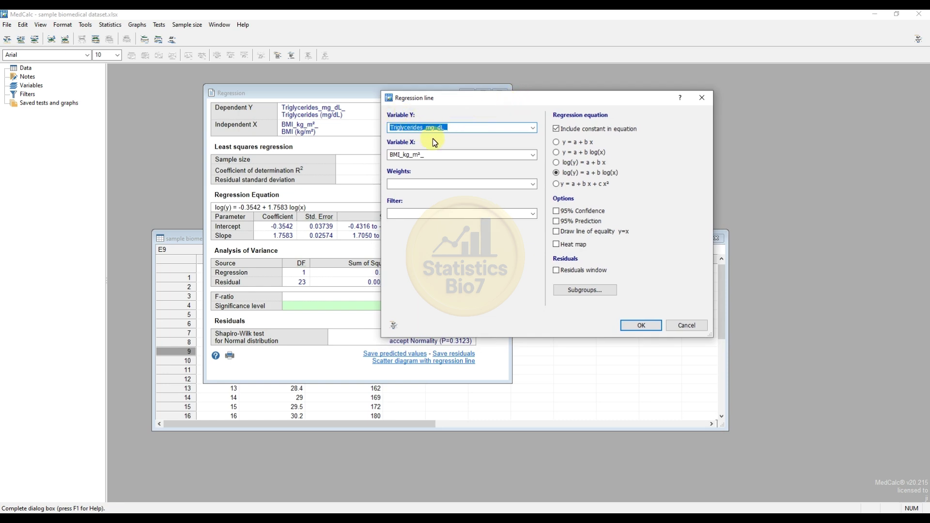
click(418, 153)
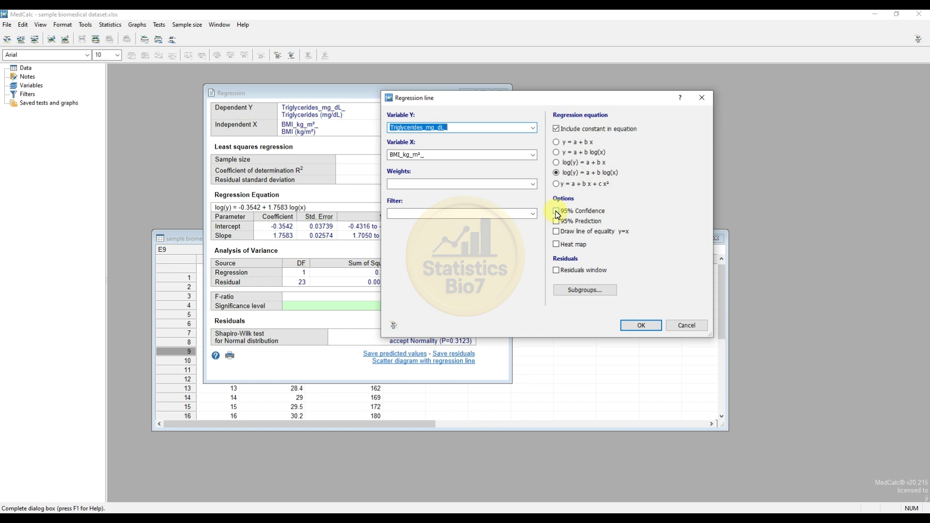
click(557, 211)
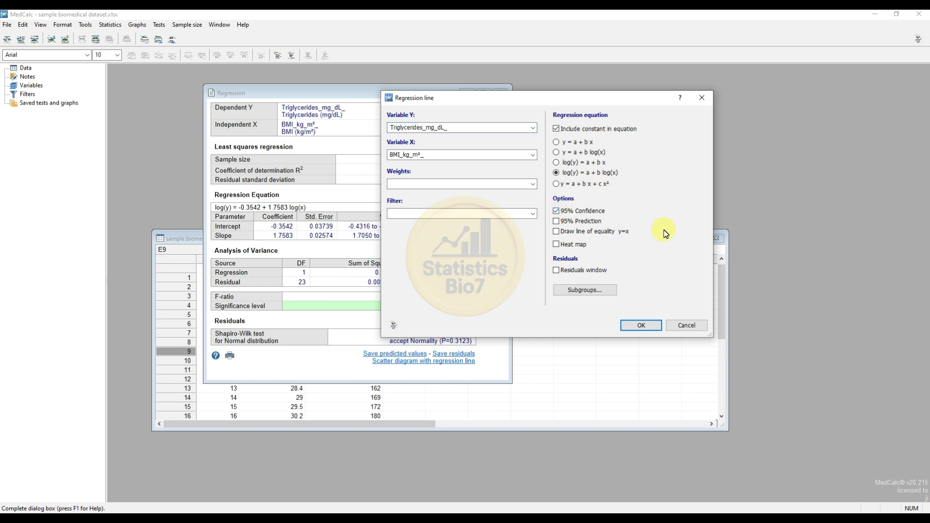
click(649, 327)
- Reposition the scatter diagram window and hide the graph's grid lines
drag(324, 107, 436, 100)
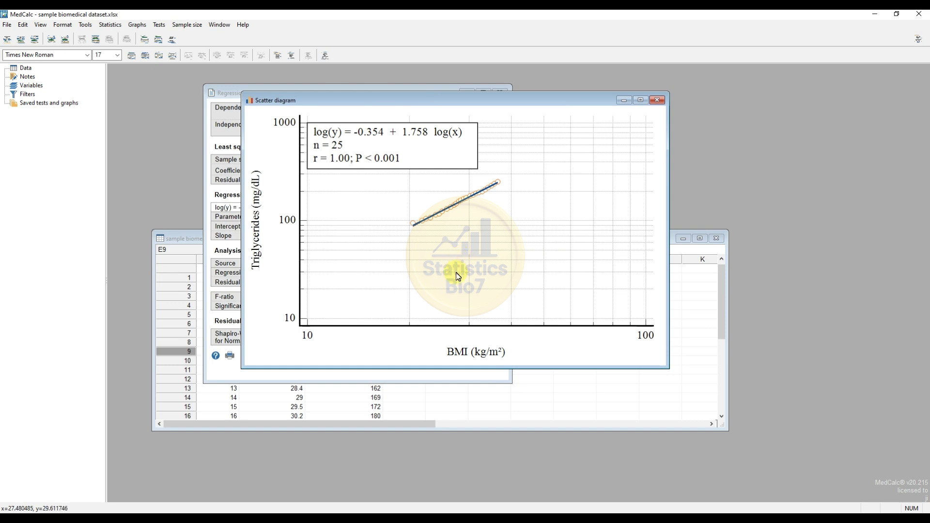
right_click(469, 252)
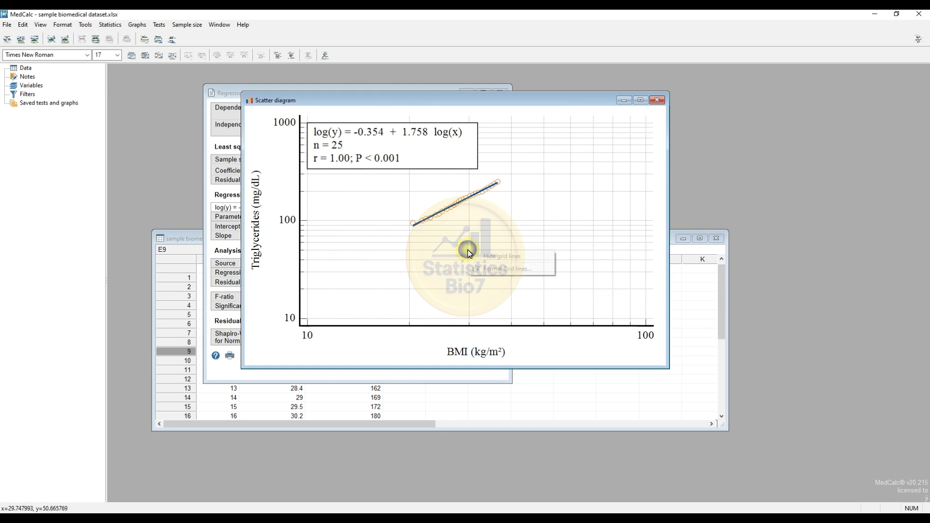
click(503, 257)
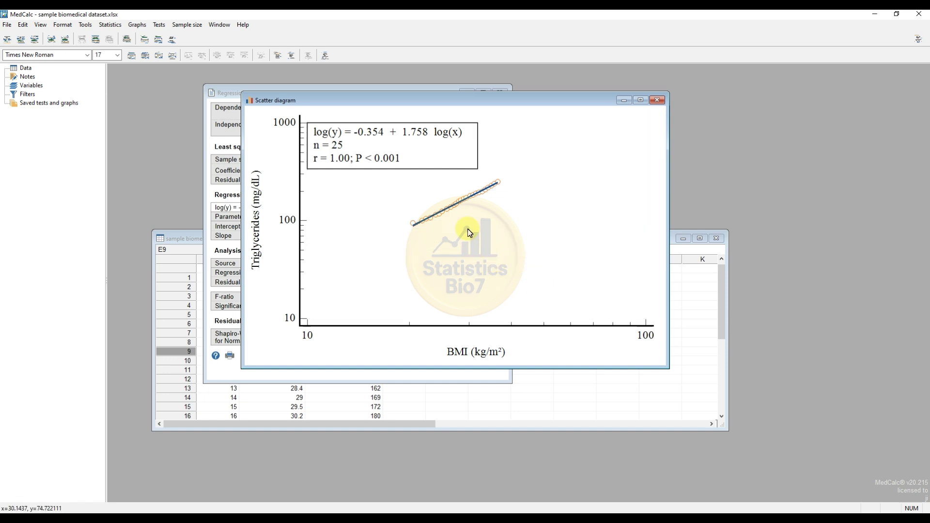
- Format the regression line in the scatter diagram with a solid black line
right_click(450, 212)
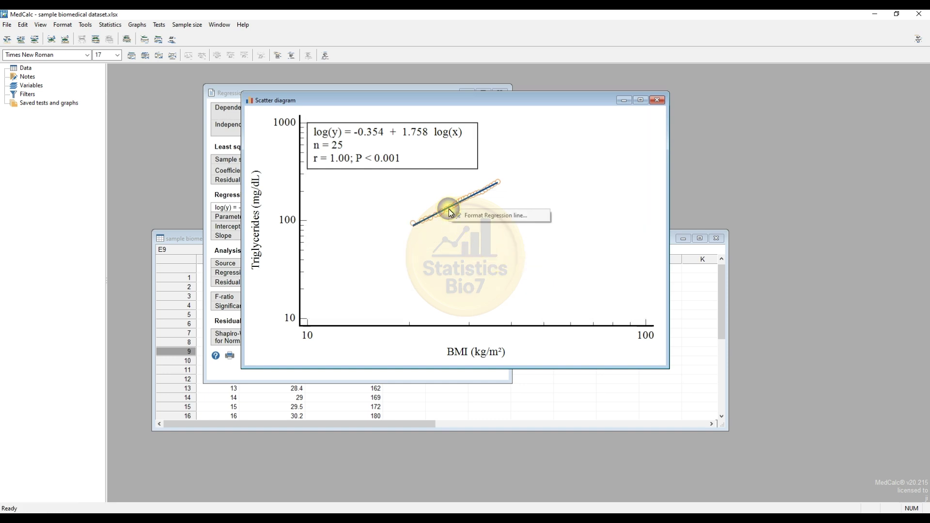
click(485, 216)
click(621, 183)
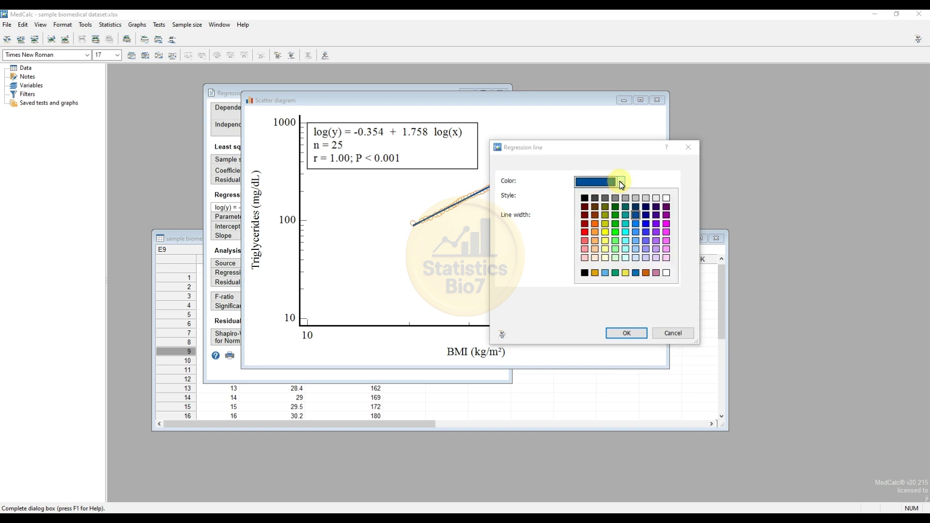
click(585, 197)
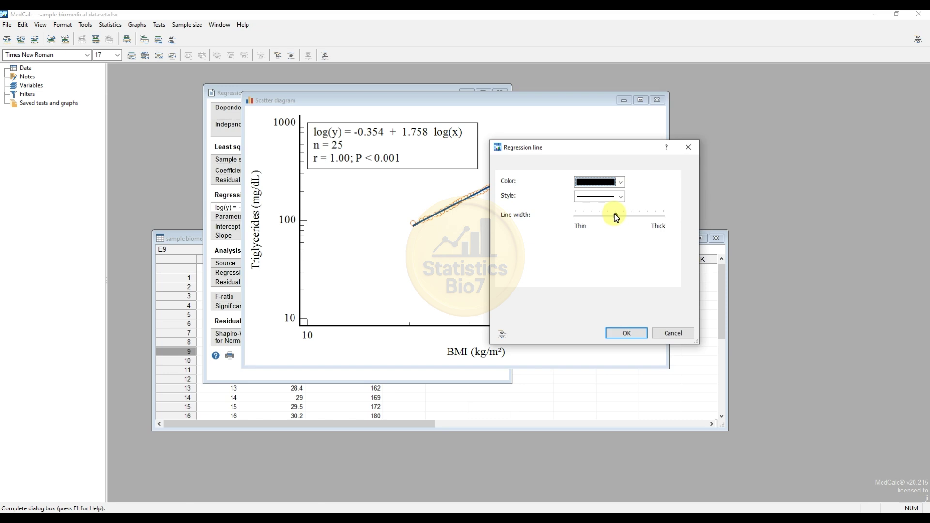
drag(615, 217, 626, 216)
click(614, 213)
click(636, 335)
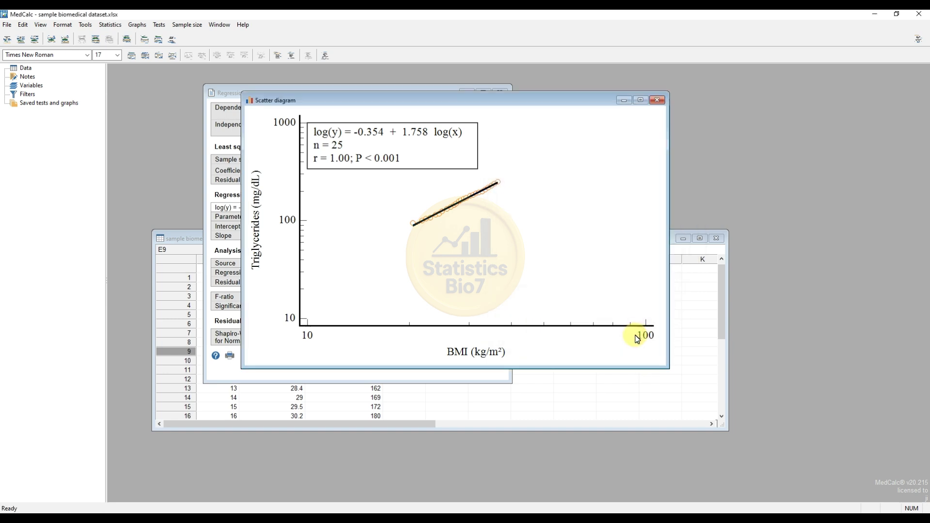
- Maximize the scatter diagram and set its markers to red open circles
double_click(482, 193)
right_click(530, 218)
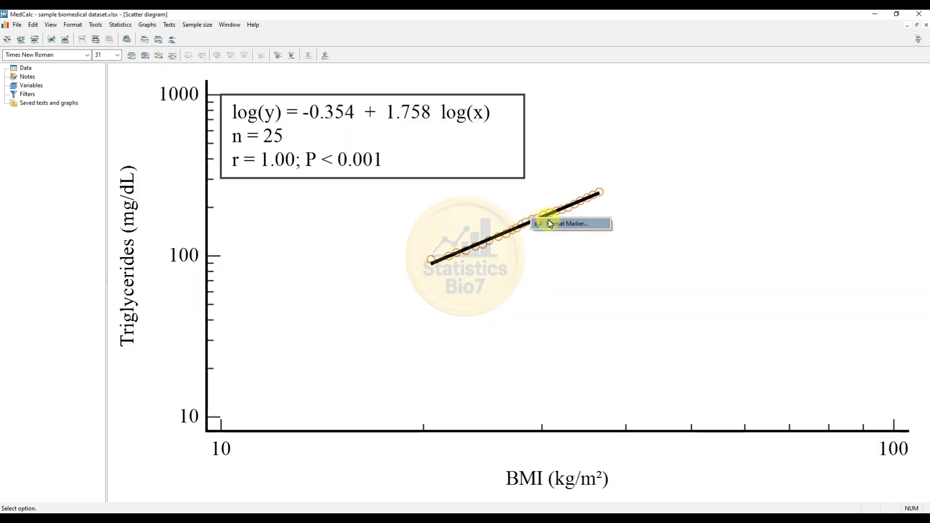
click(566, 223)
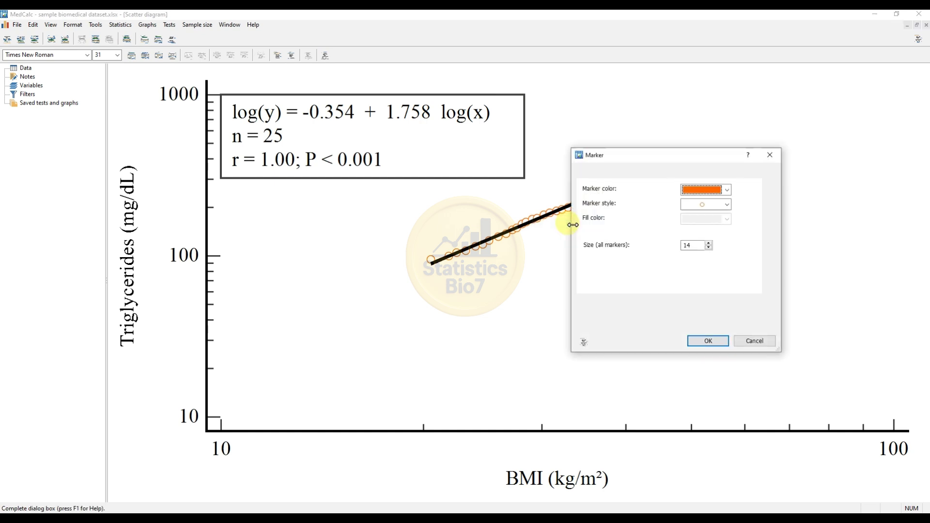
click(726, 189)
click(690, 241)
click(727, 204)
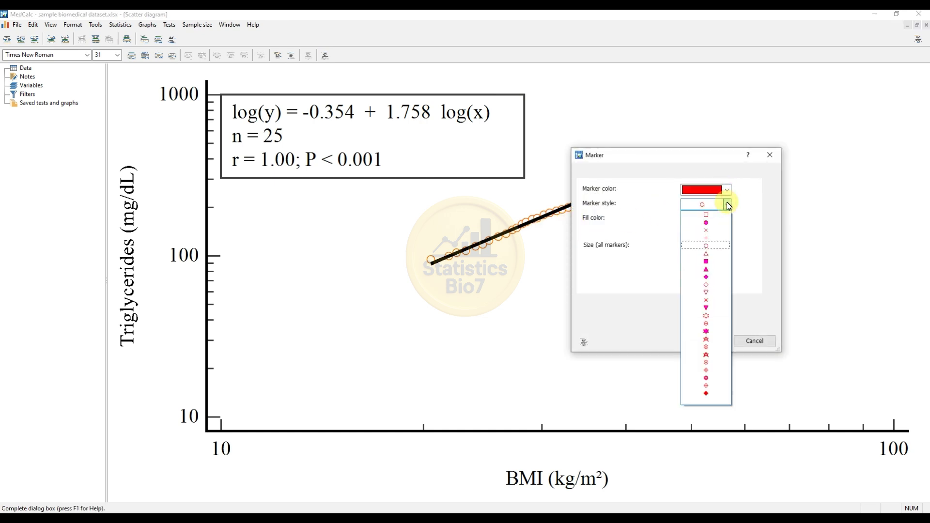
click(707, 246)
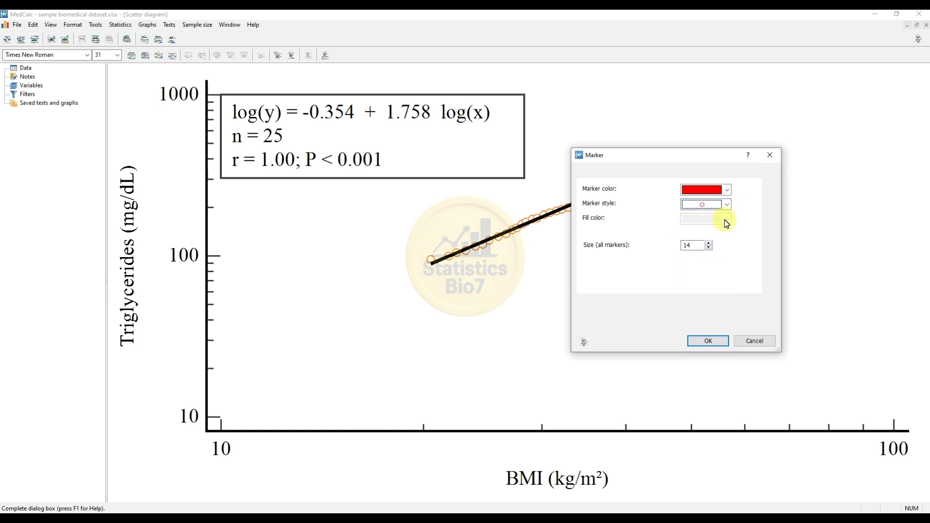
- Increase the size of all markers above 14 and apply the marker formatting
click(709, 242)
click(709, 243)
click(709, 243)
click(709, 243)
click(709, 242)
click(709, 243)
click(707, 341)
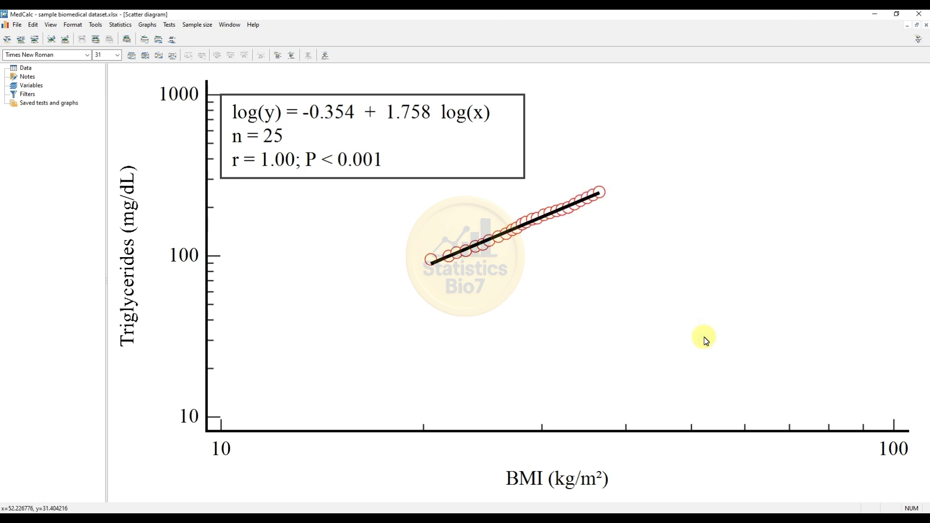
- Move the regression equation box into the empty area below the regression line, just above the BMI axis
click(410, 102)
drag(410, 95, 449, 324)
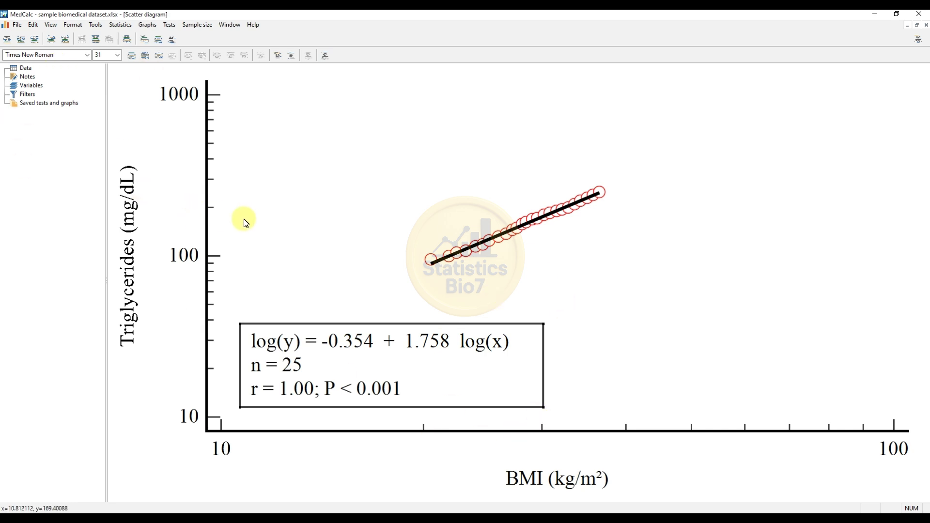
click(89, 56)
click(88, 56)
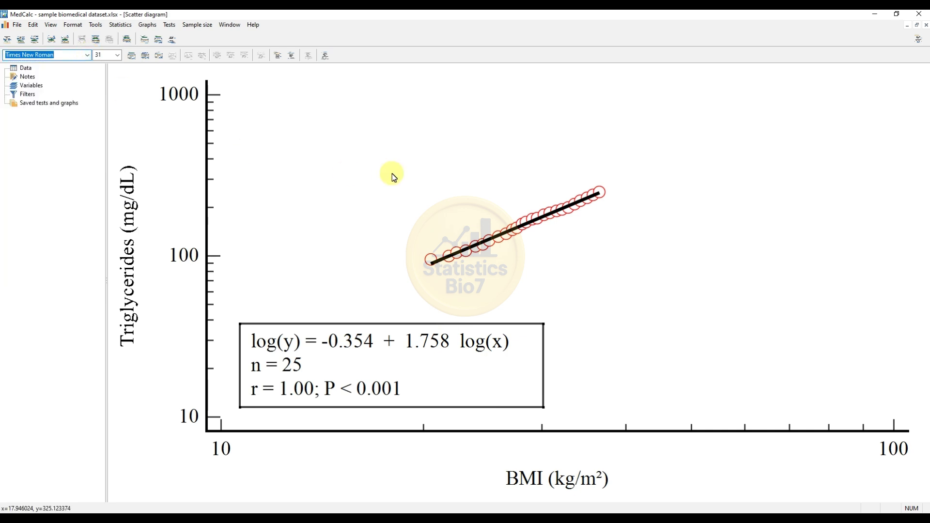